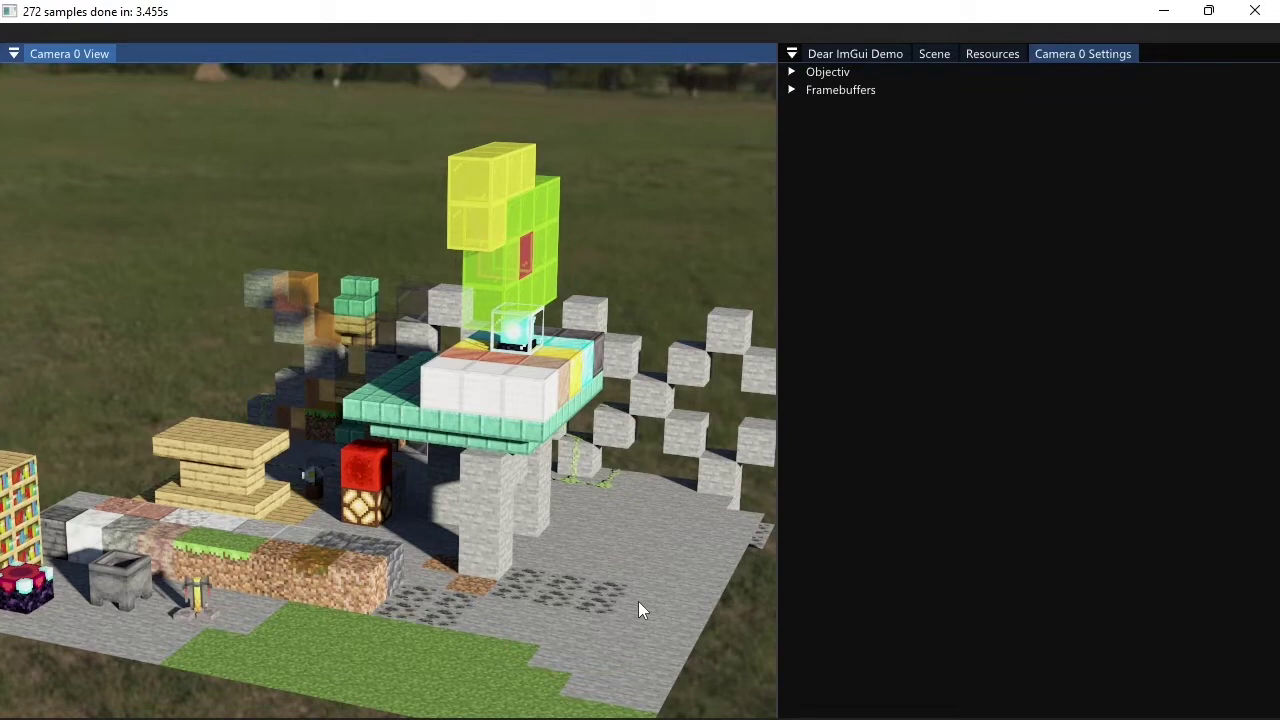
- Examine the Minecraft block scene from several angles, including the glass structure, stone platform and wooden table
drag(230, 486, 454, 532)
right_drag(222, 464, 318, 508)
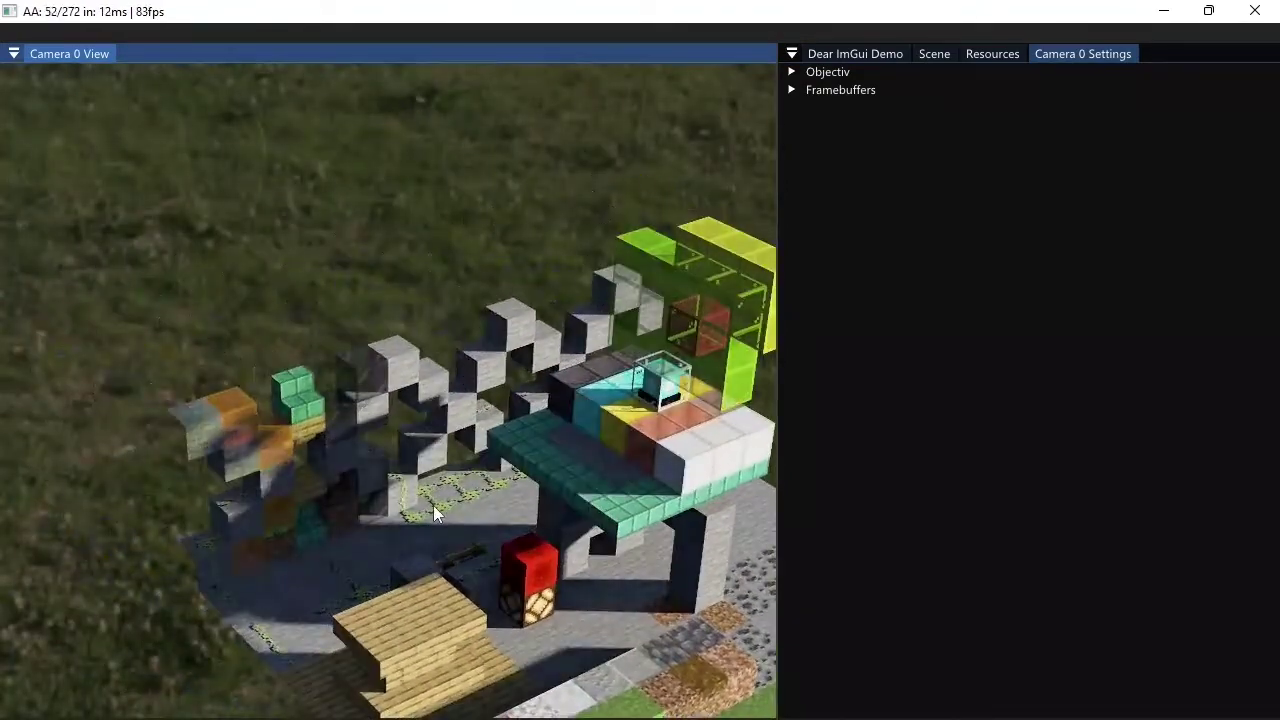
scroll(433, 506, up, 2)
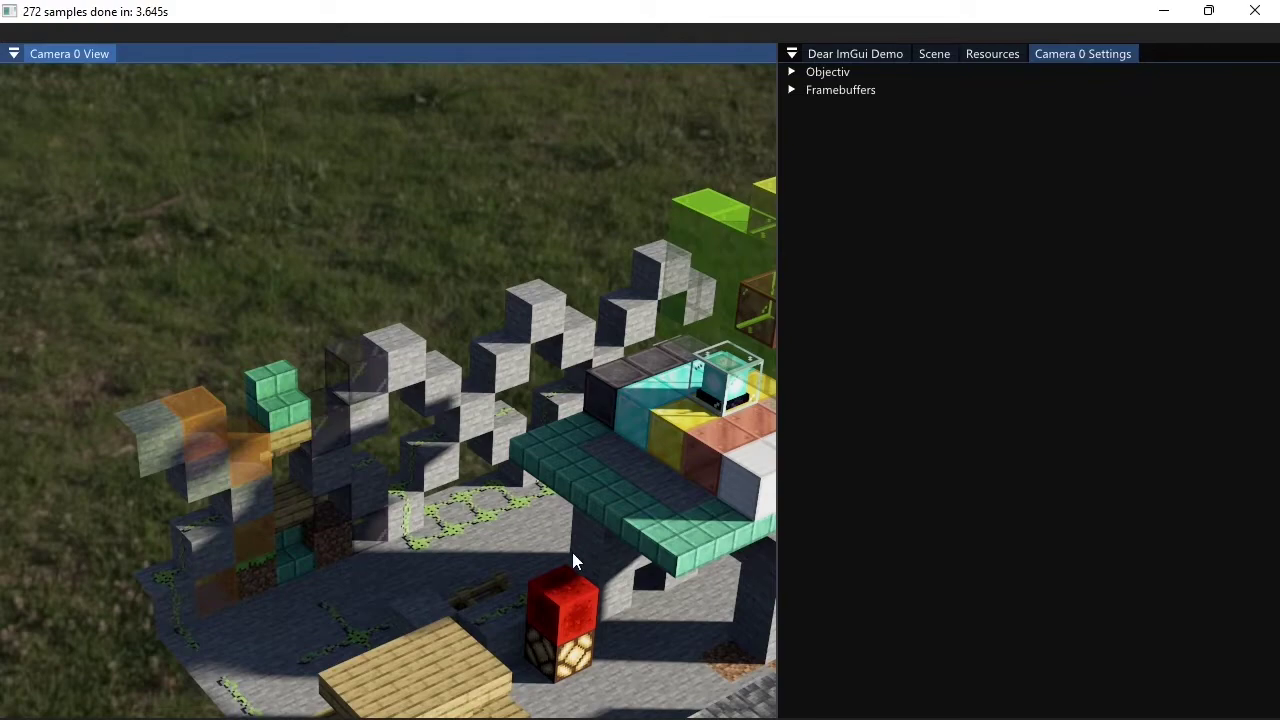
middle_drag(646, 578, 571, 545)
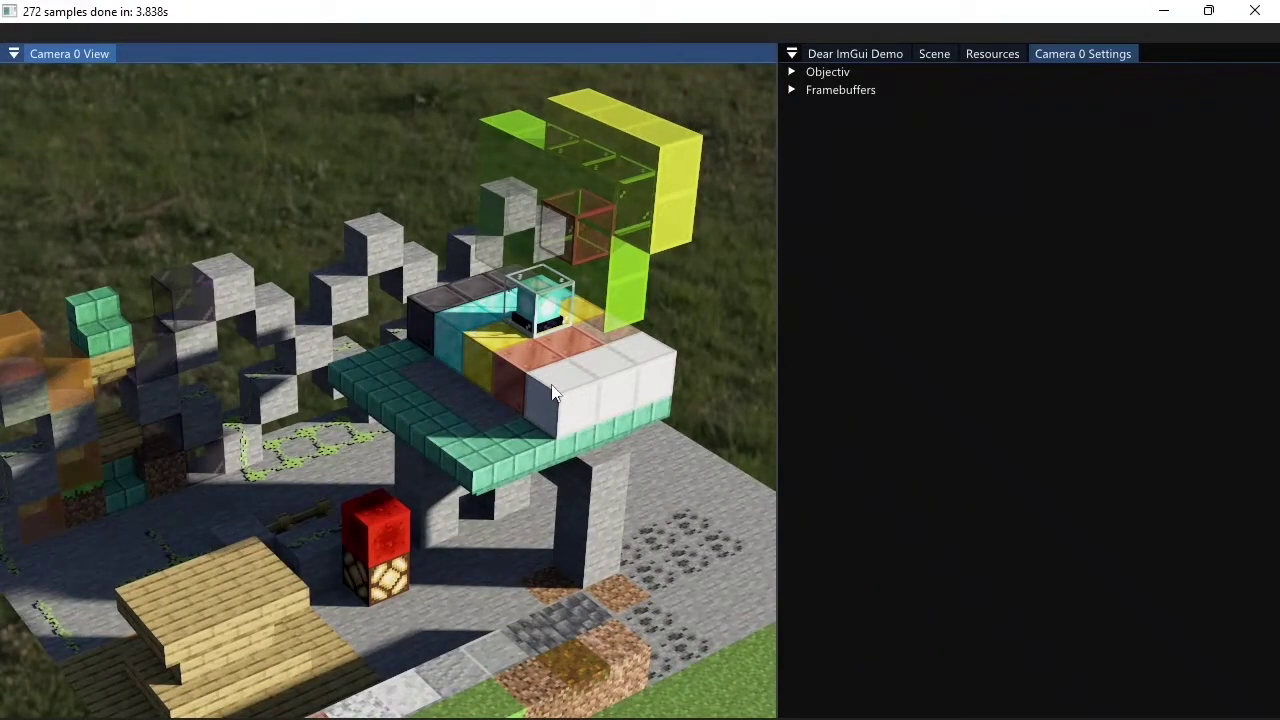
middle_click(481, 641)
middle_drag(481, 641, 502, 614)
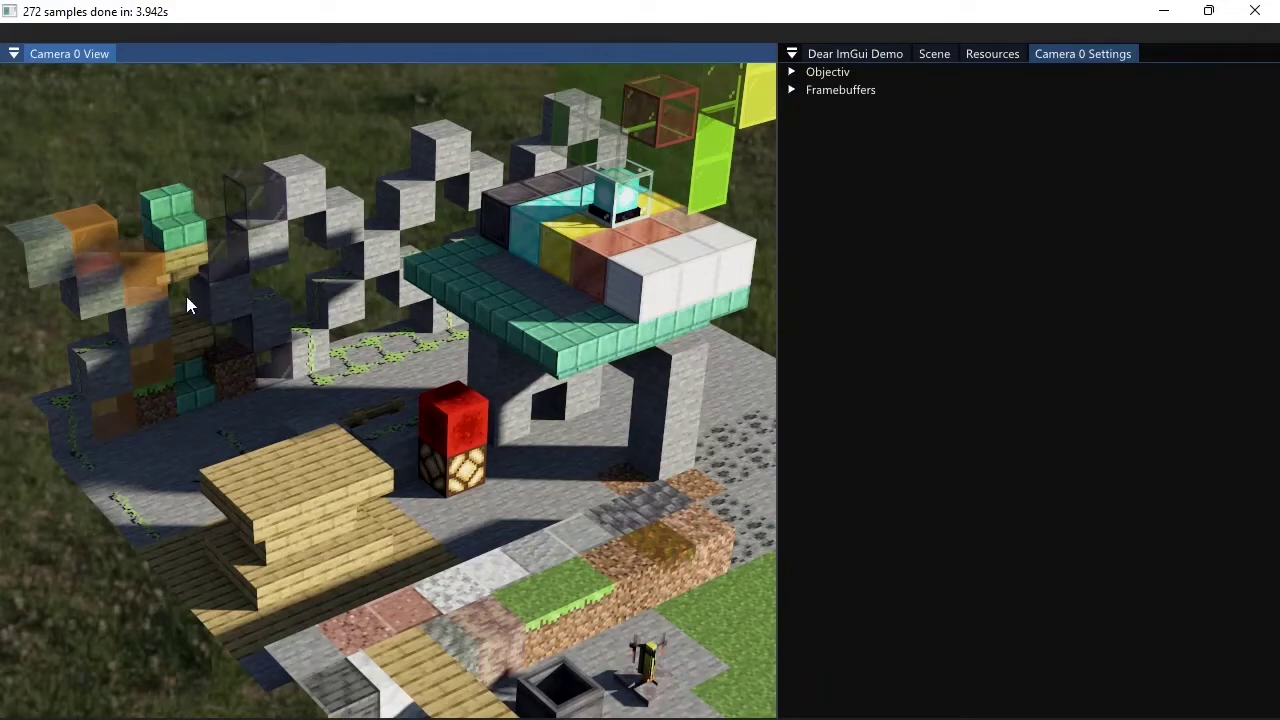
middle_drag(209, 261, 290, 317)
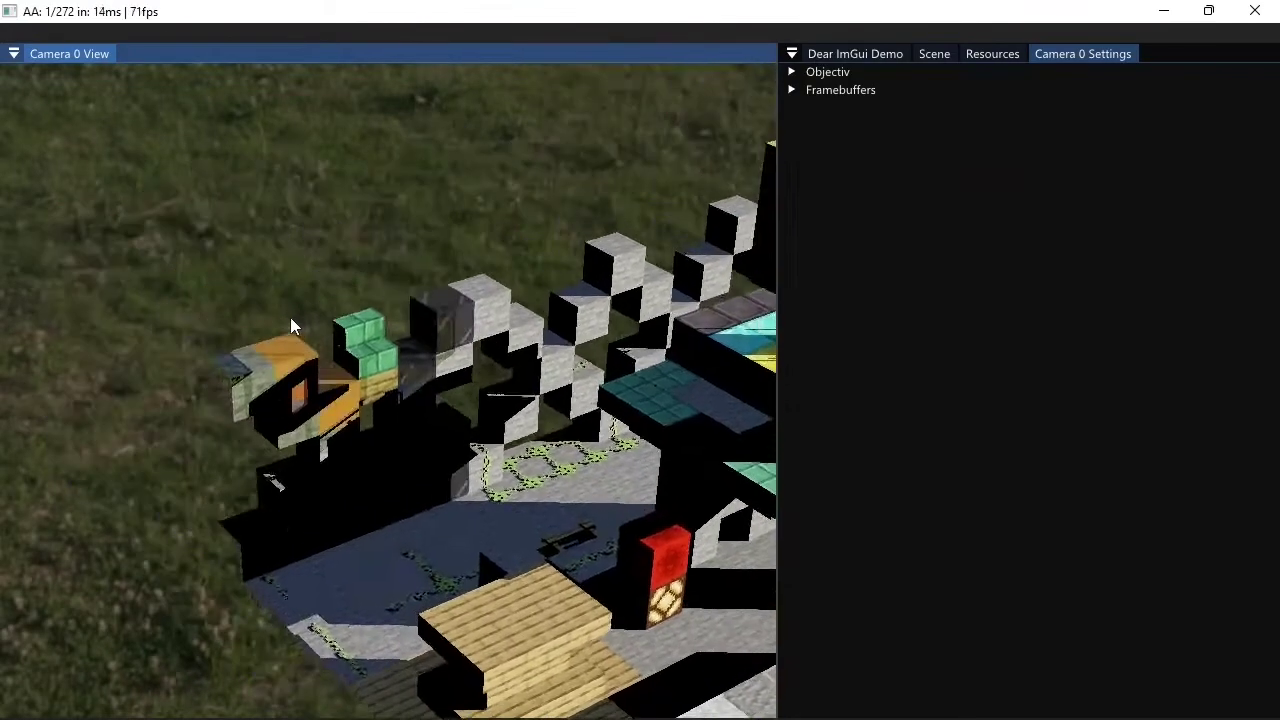
- Examine the green stair blocks and adjacent orange and dark stained glass up close from both sides
scroll(292, 320, up, 2)
key(w)
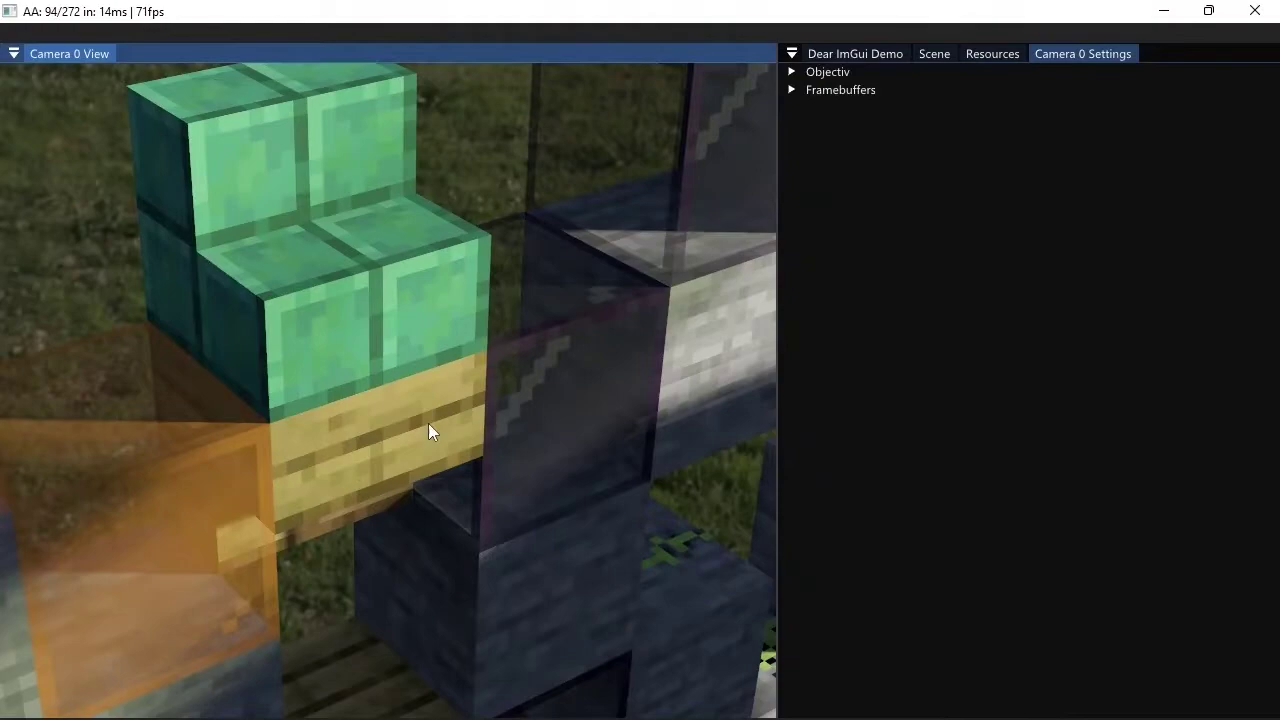
middle_drag(574, 425, 200, 442)
drag(491, 433, 513, 357)
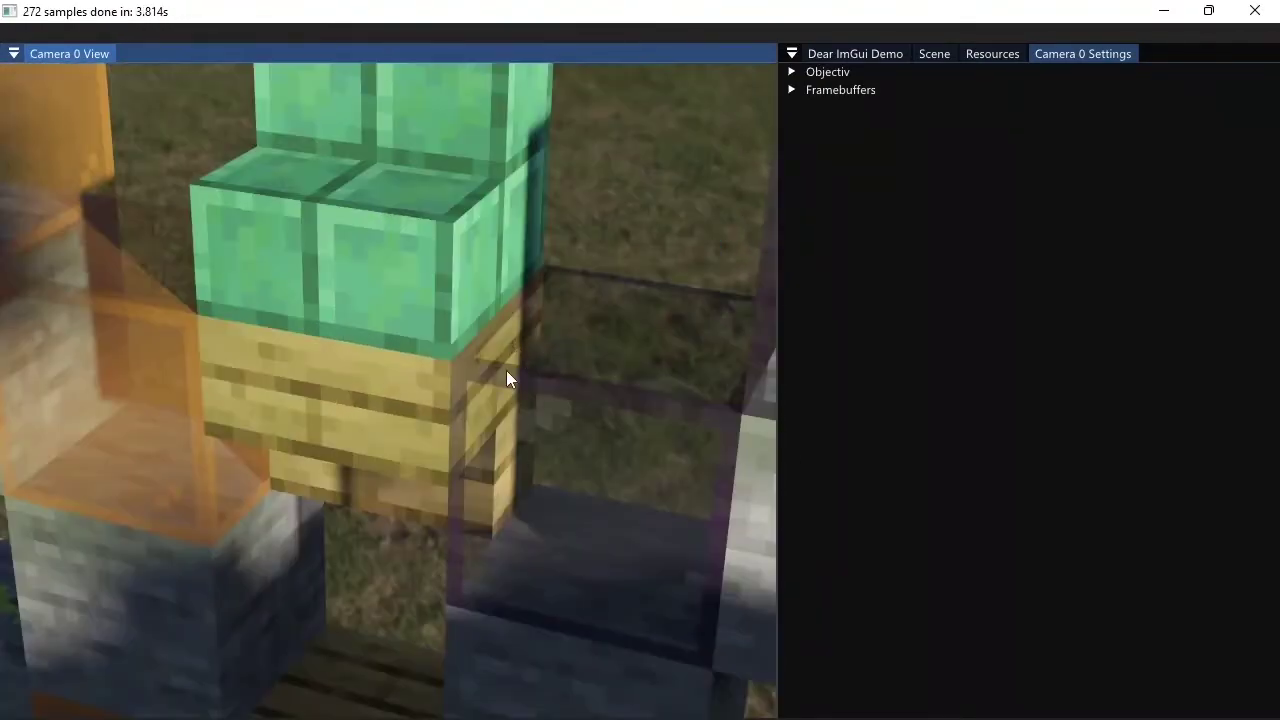
key(s)
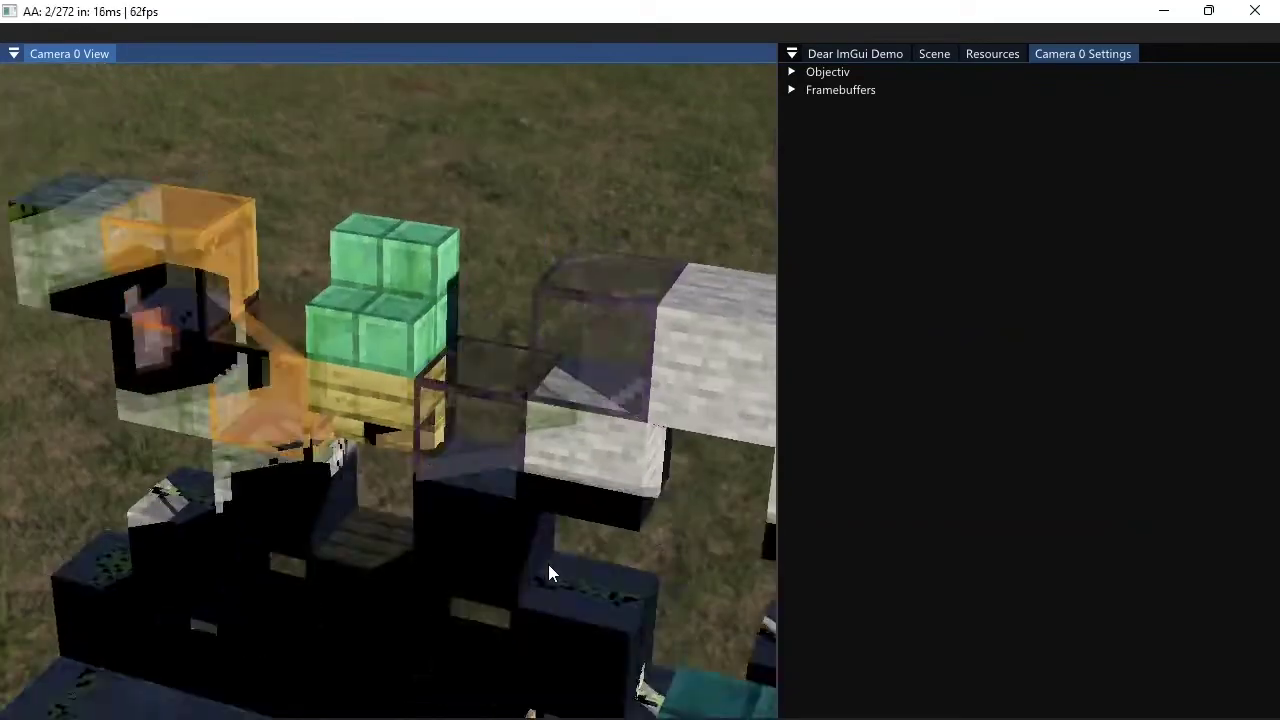
- Examine the underside of the block scene, then its stained glass and beacon from above and from ground level
drag(543, 637, 568, 448)
scroll(568, 448, up, 3)
drag(542, 489, 557, 405)
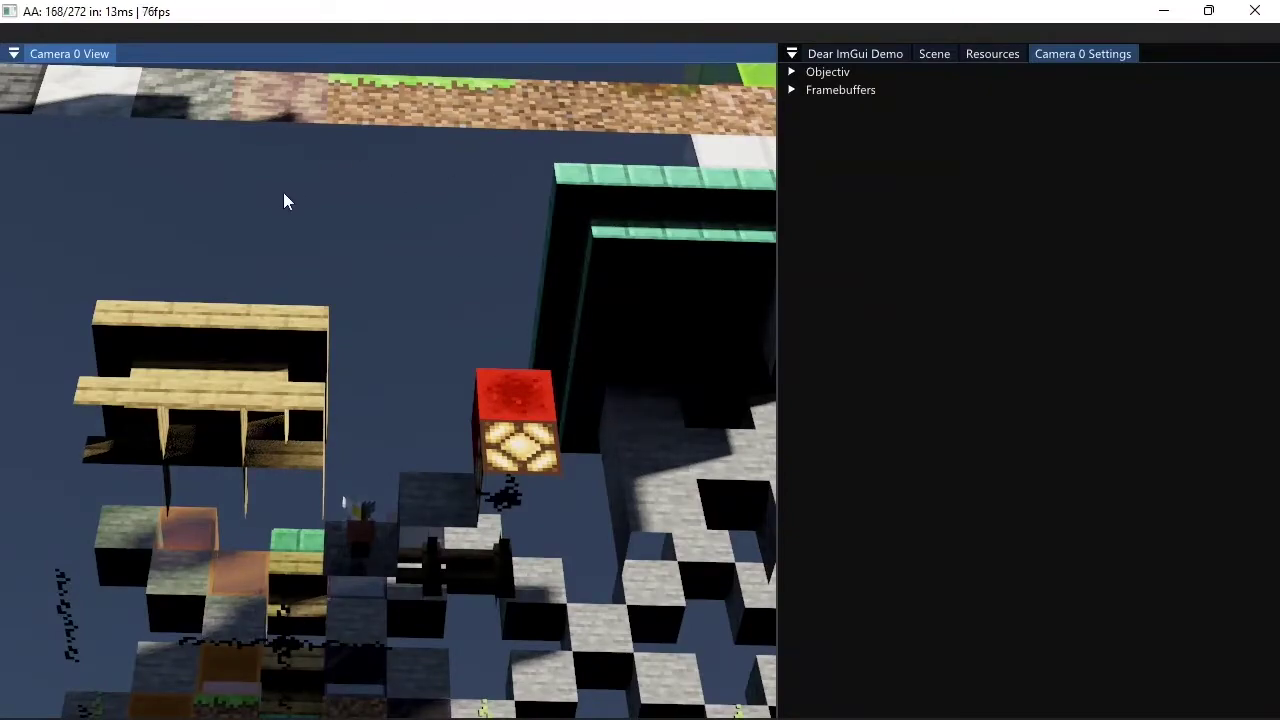
drag(314, 305, 315, 432)
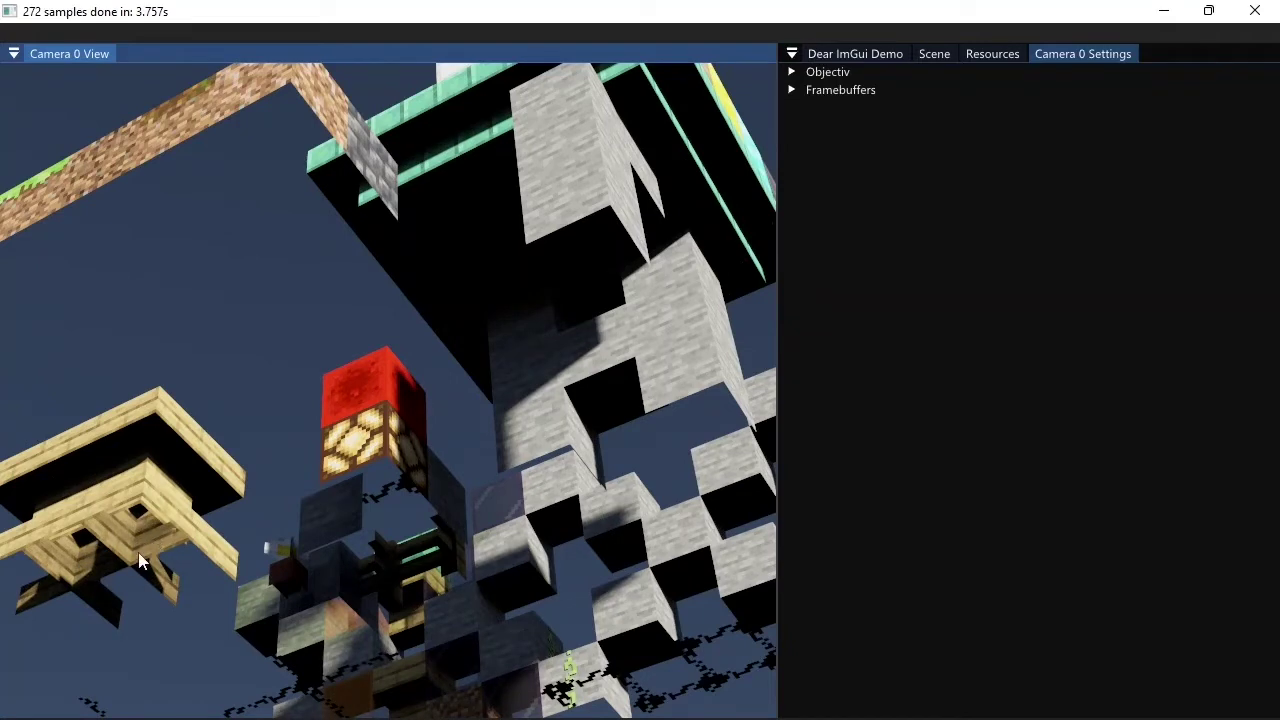
drag(145, 543, 474, 444)
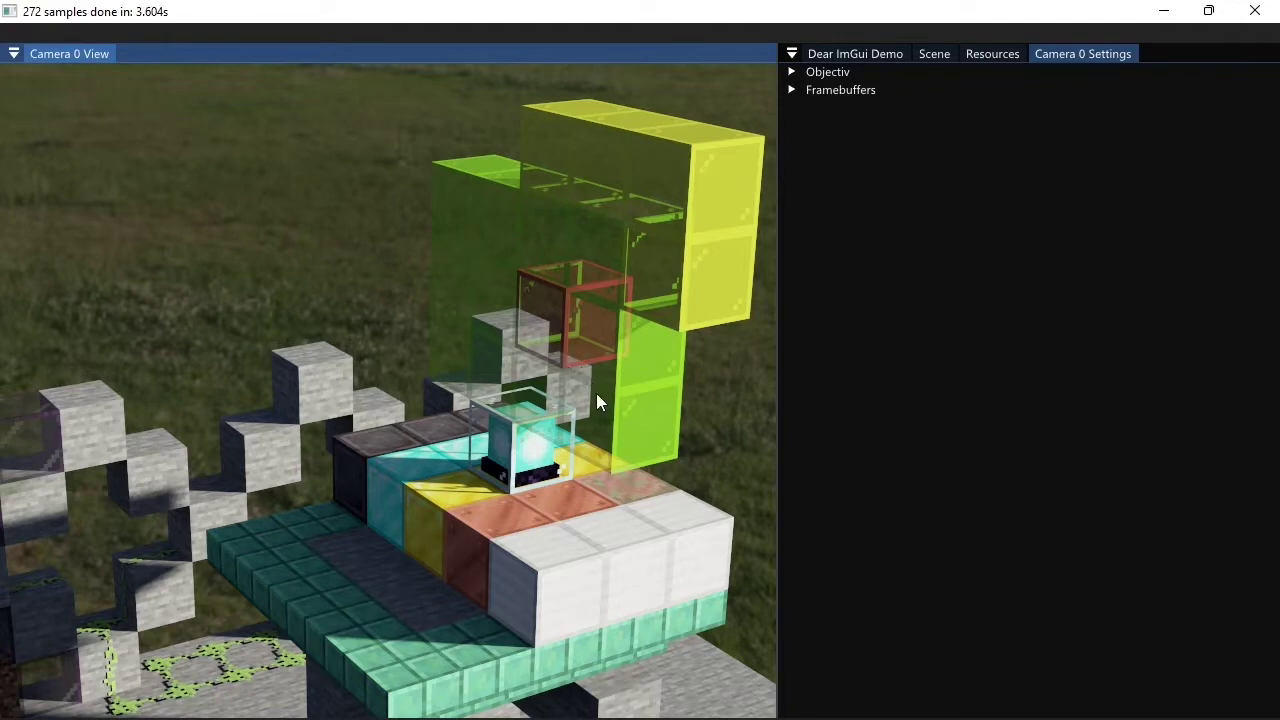
drag(596, 393, 445, 501)
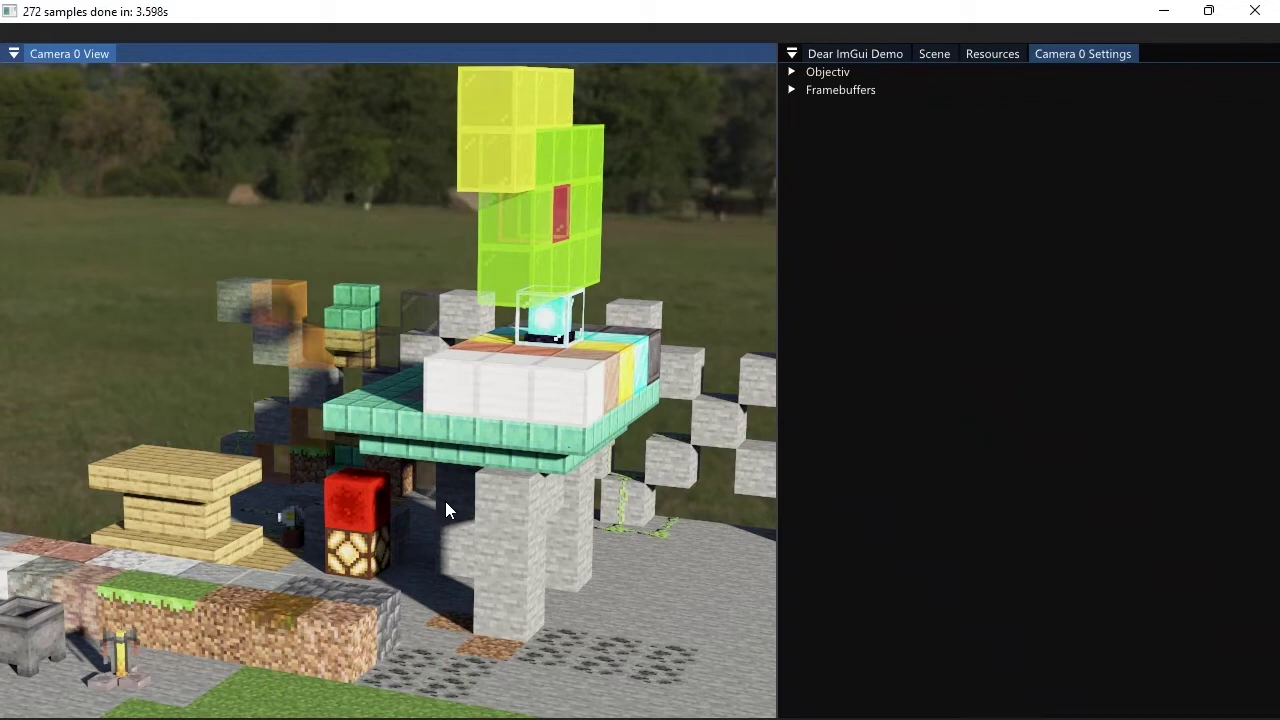
click(411, 489)
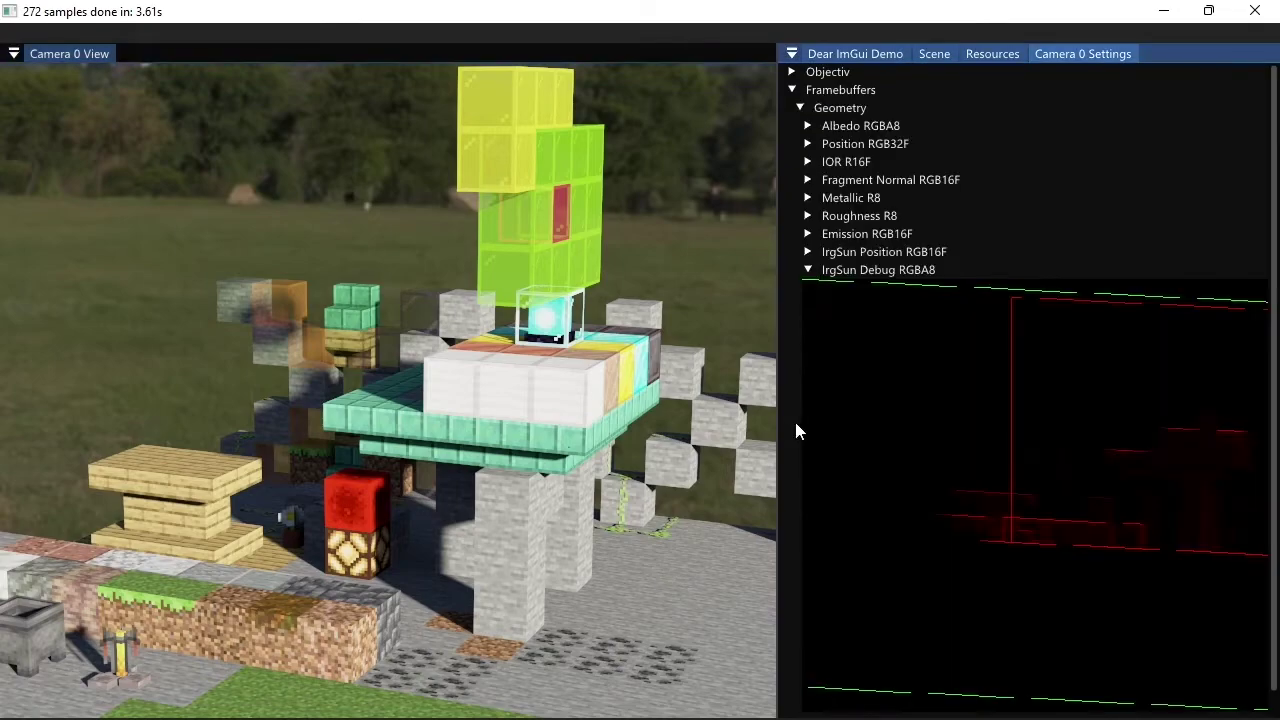
- Widen the camera settings area and examine the IrgSun Debug buffer while viewing the scene from above
drag(770, 418, 704, 420)
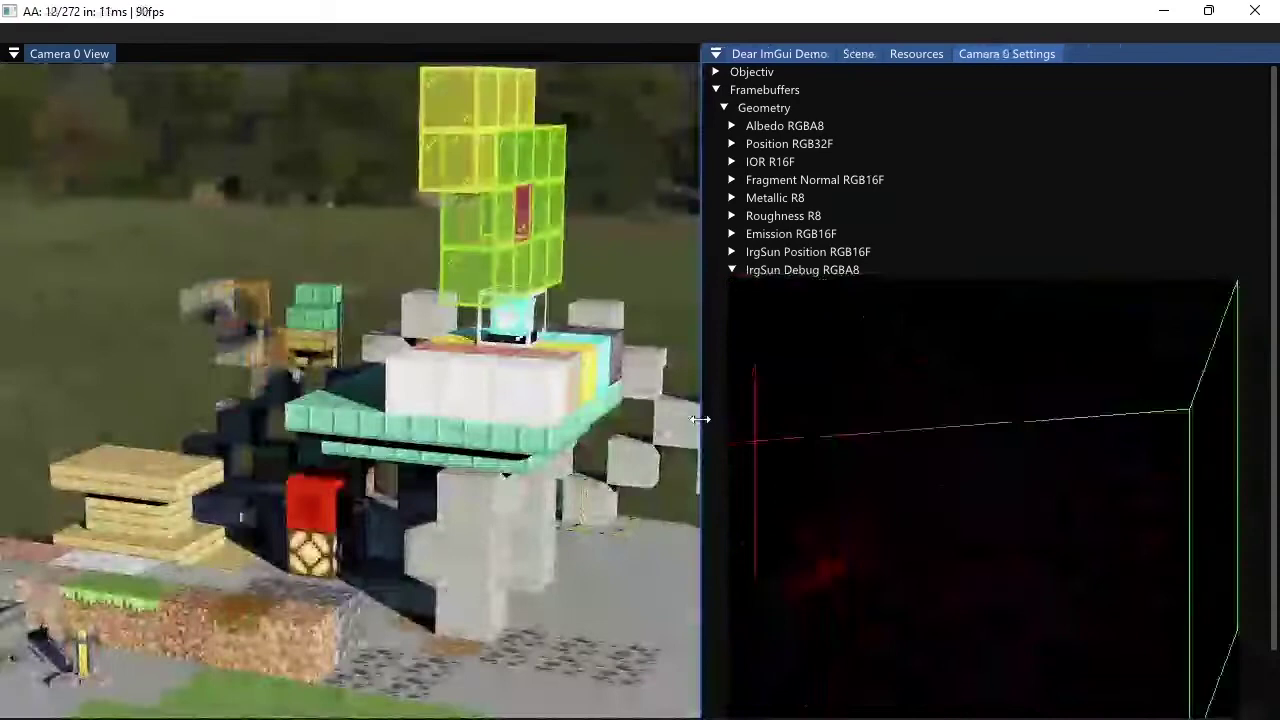
scroll(875, 250, down, 1)
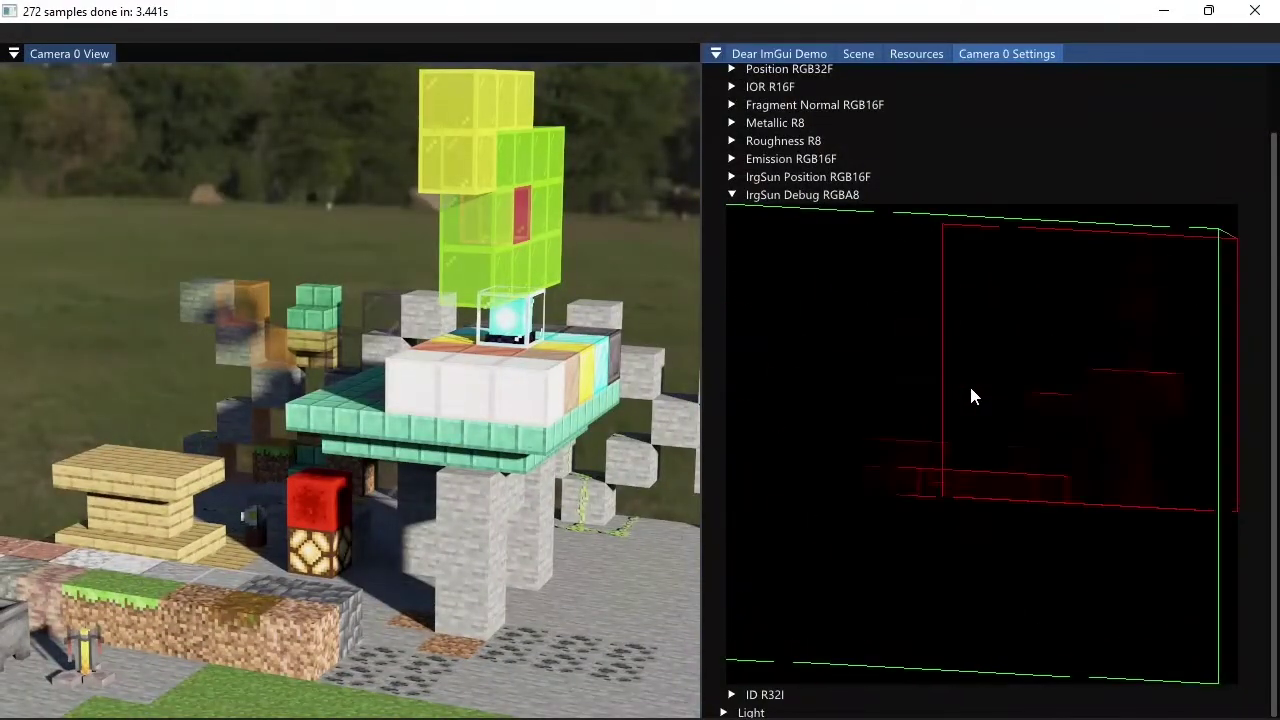
drag(530, 350, 480, 318)
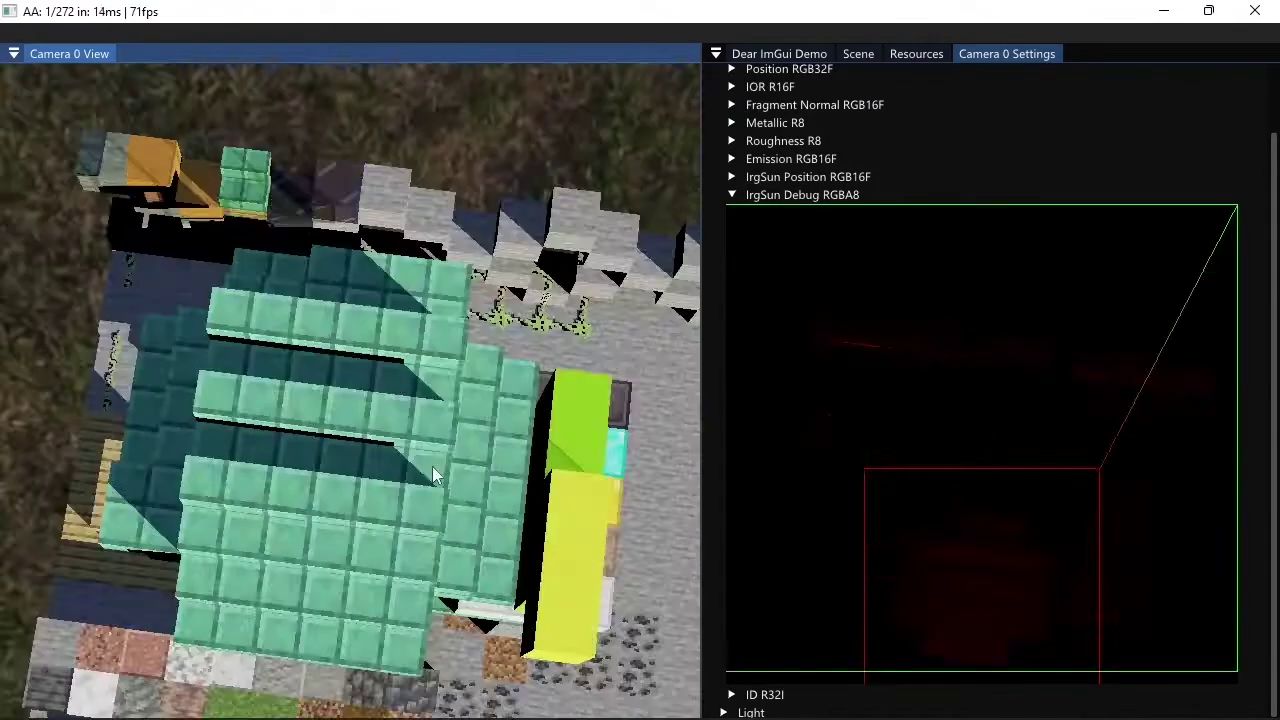
drag(432, 466, 468, 465)
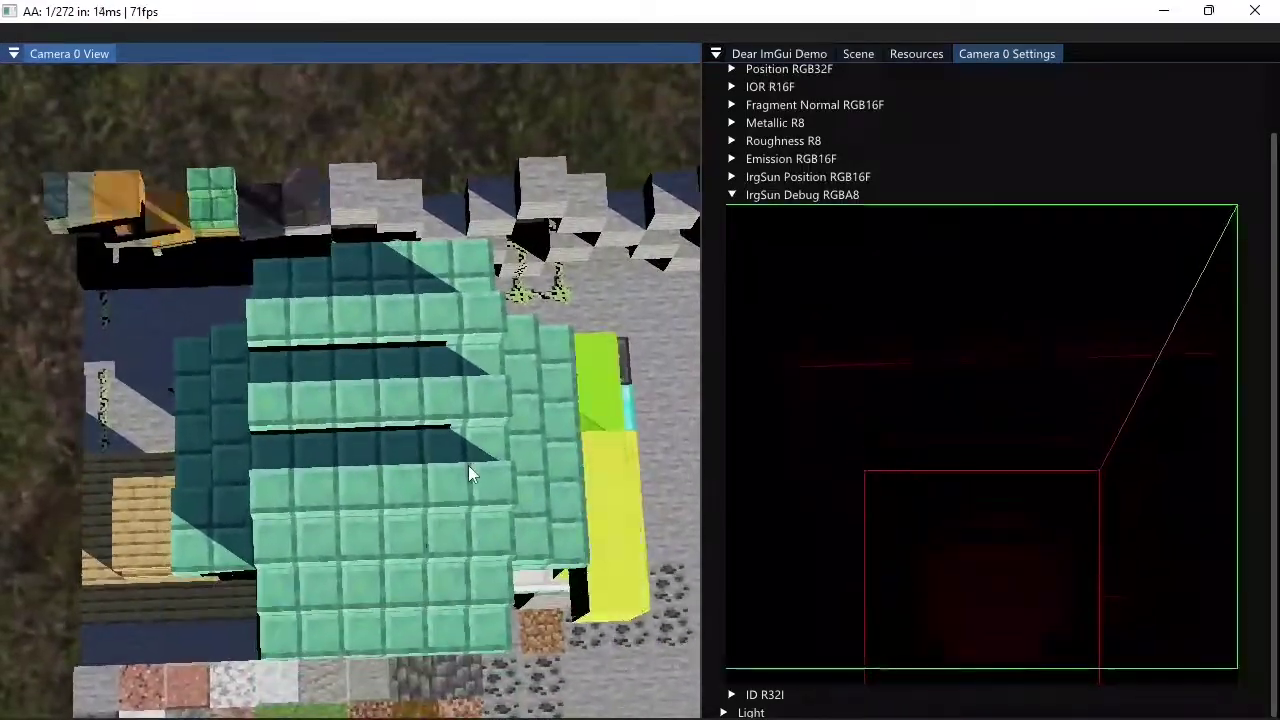
key(w)
key(s)
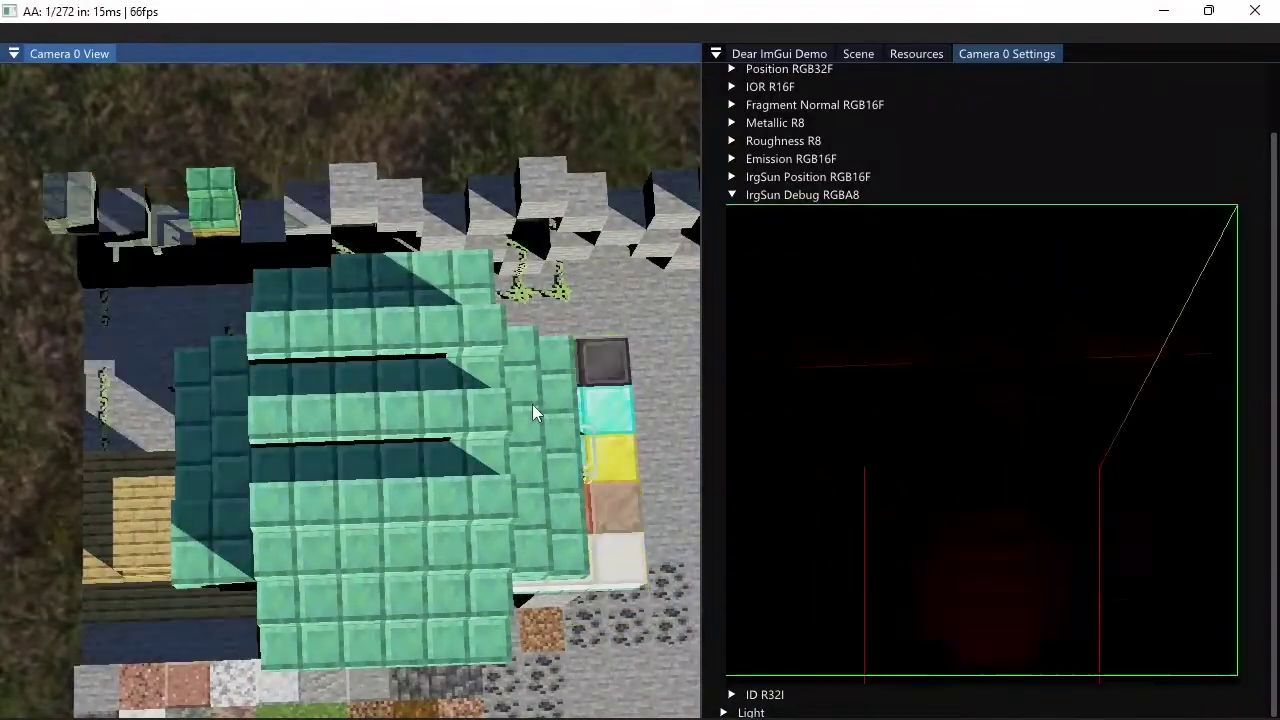
drag(532, 404, 510, 514)
key(s)
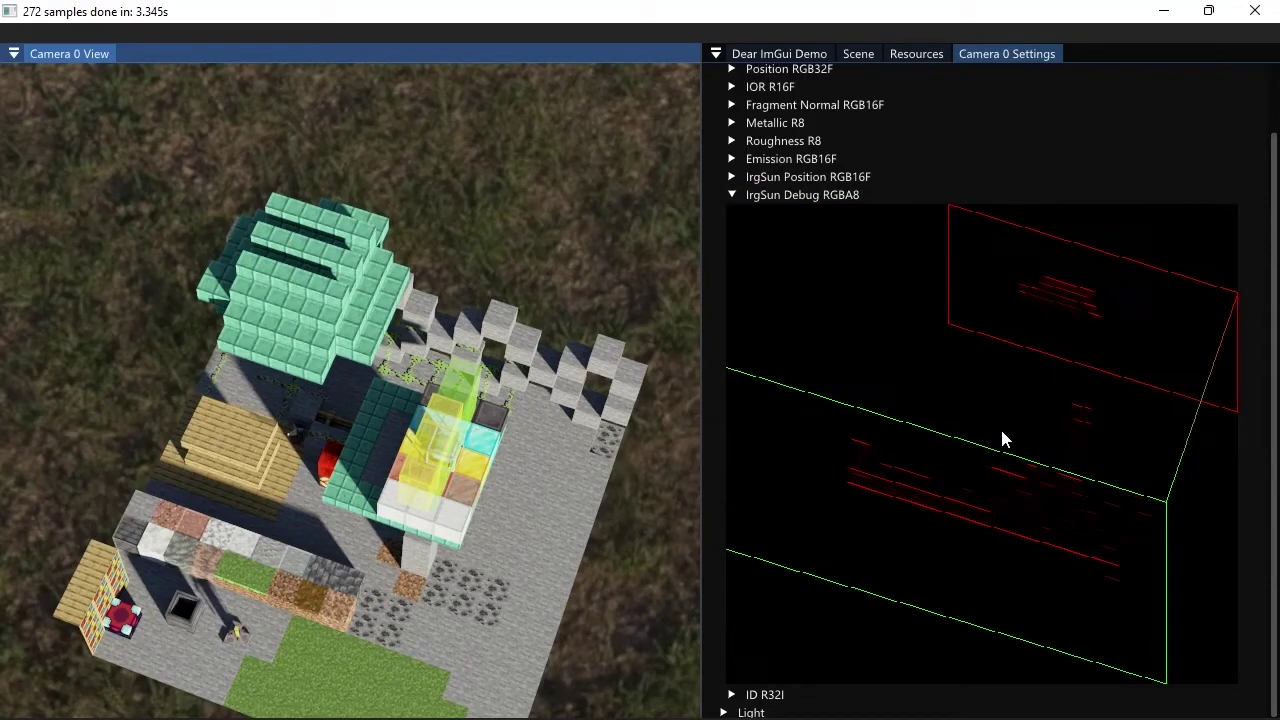
- Compare the IrgSun Debug buffer with the scene in an angled overview and close to the red block
right_drag(452, 471, 591, 80)
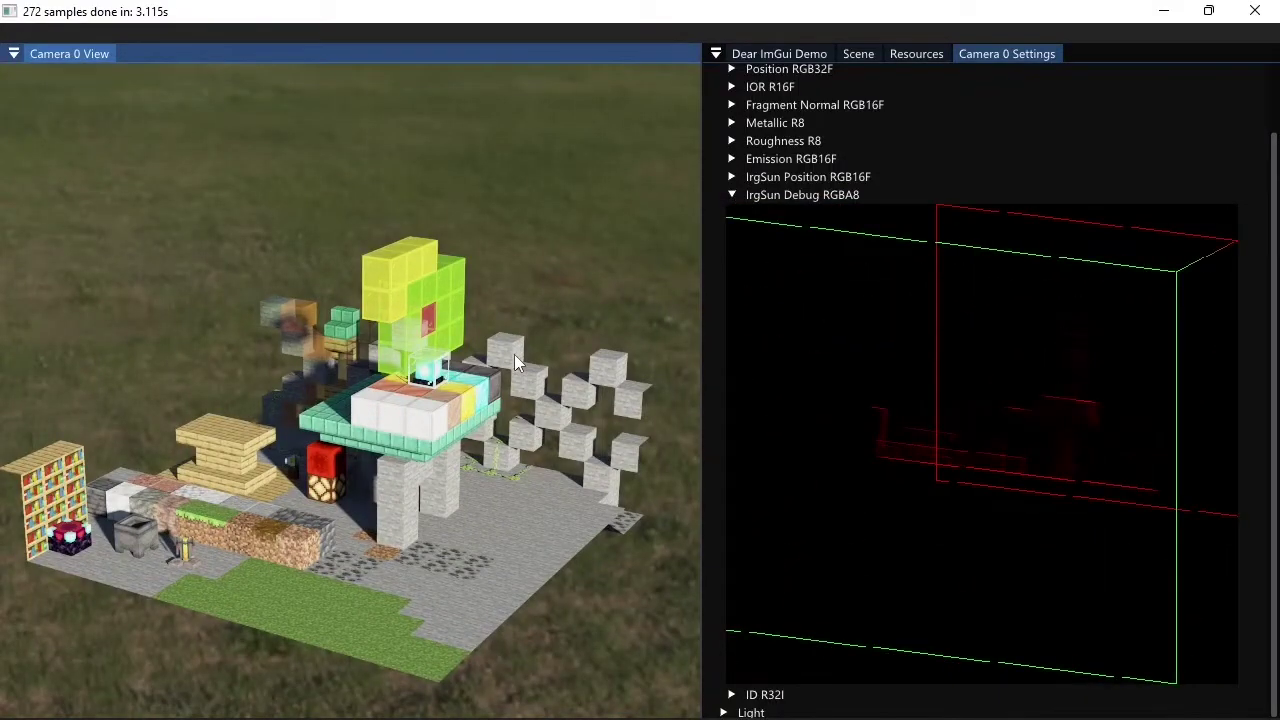
right_drag(199, 439, 690, 543)
scroll(312, 534, up, 5)
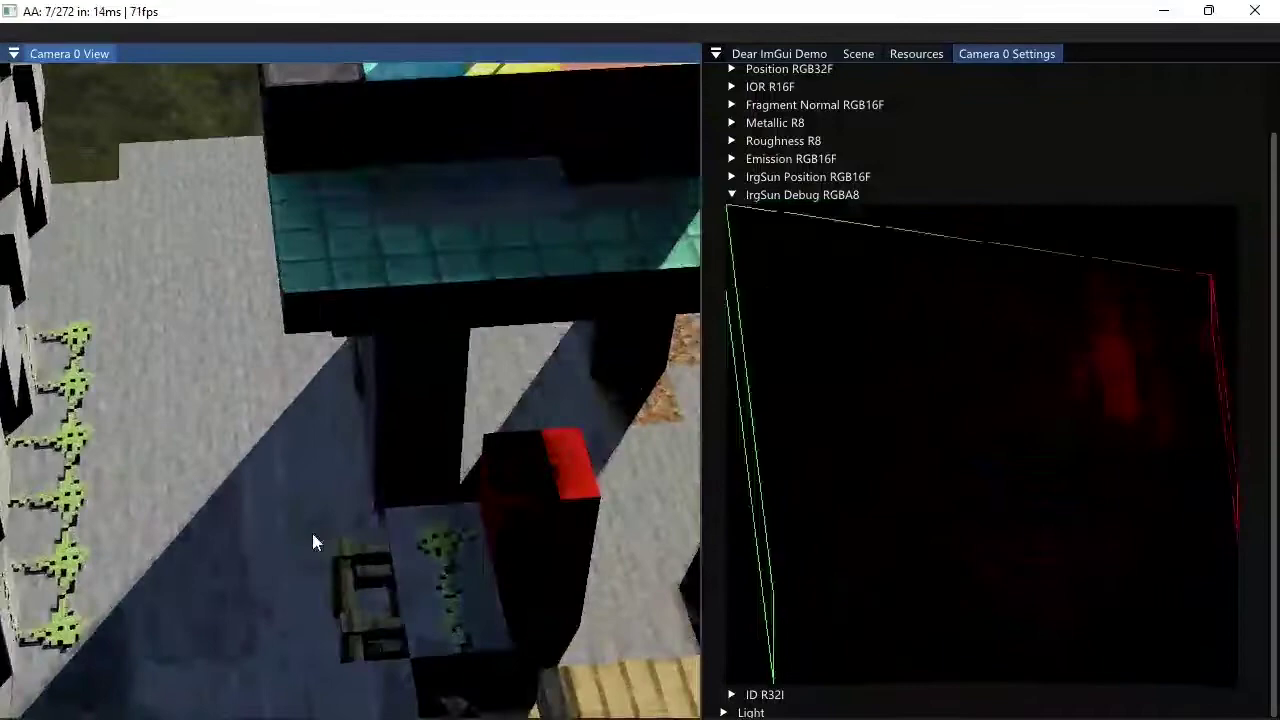
middle_drag(434, 594, 413, 487)
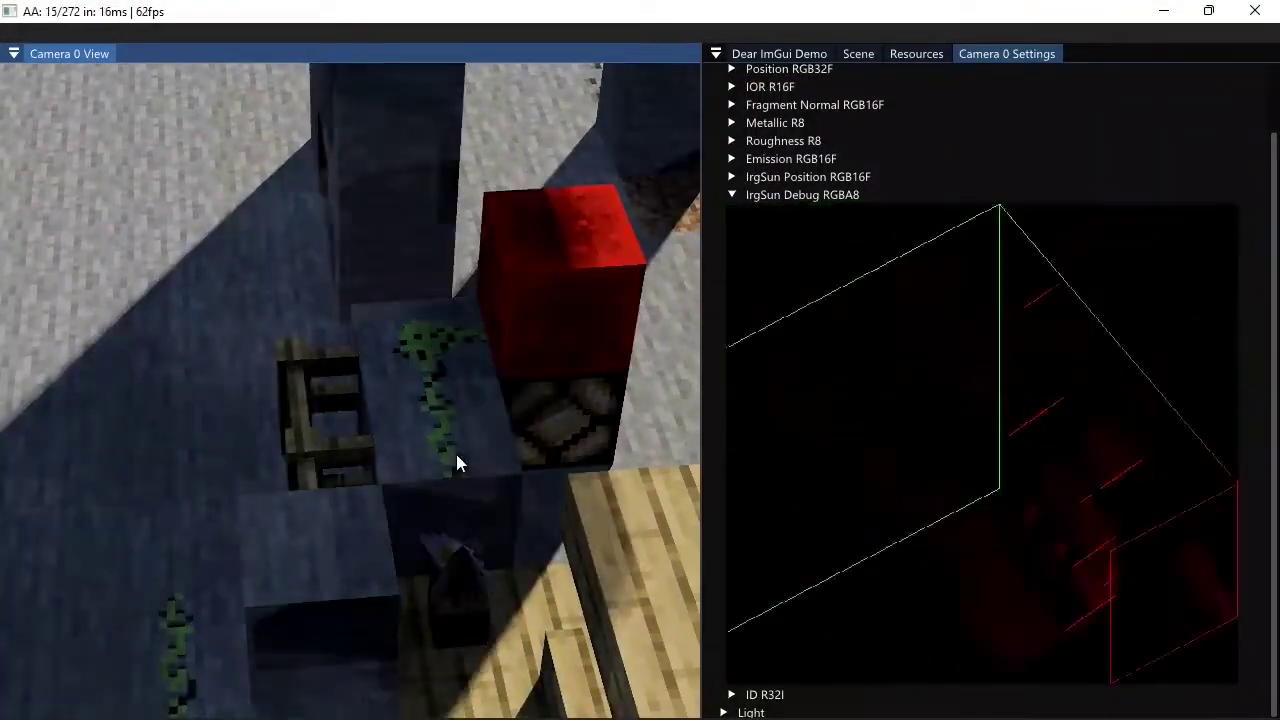
right_drag(322, 553, 433, 592)
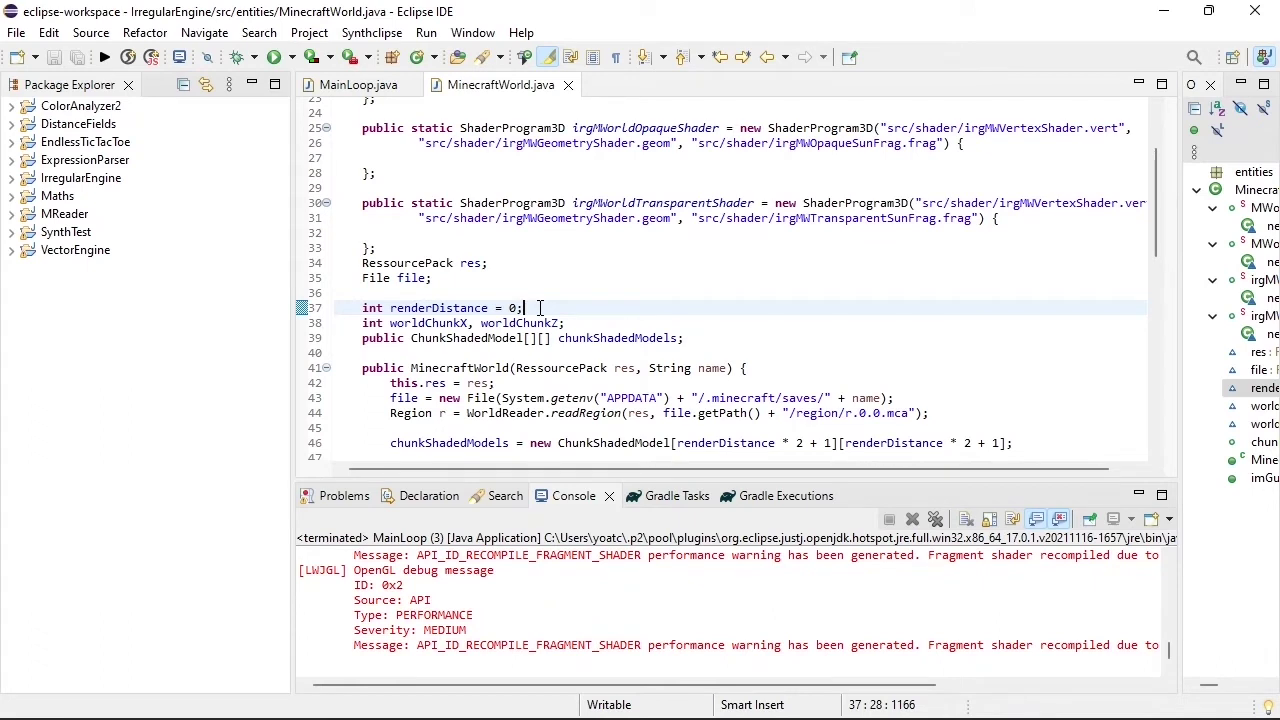
- In Eclipse, set renderDistance to 4 in MinecraftWorld.java, save the file and run the program
key(Left)
key(BackSpace)
text(4)
key(Right)
key(ctrl+s)
click(273, 57)
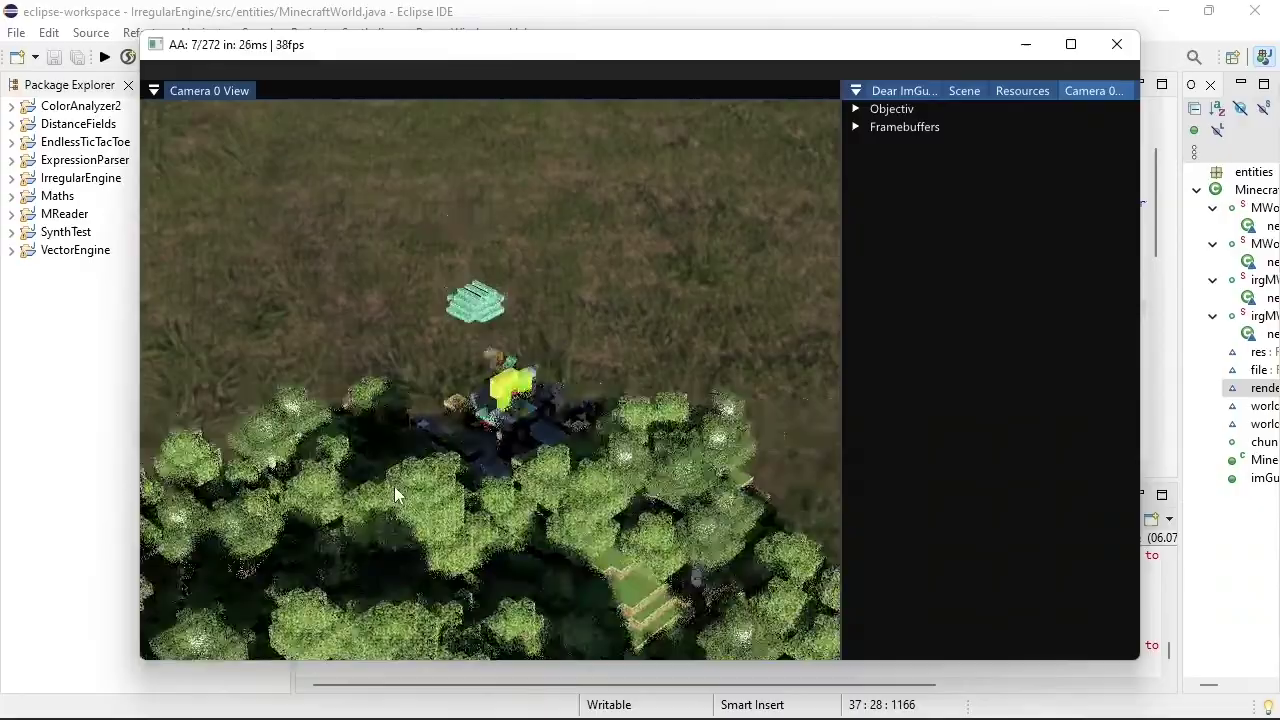
- Examine the enlarged forest terrain from farther away and maximize the renderer window
scroll(395, 487, down, 3)
drag(457, 591, 480, 488)
scroll(480, 488, down, 2)
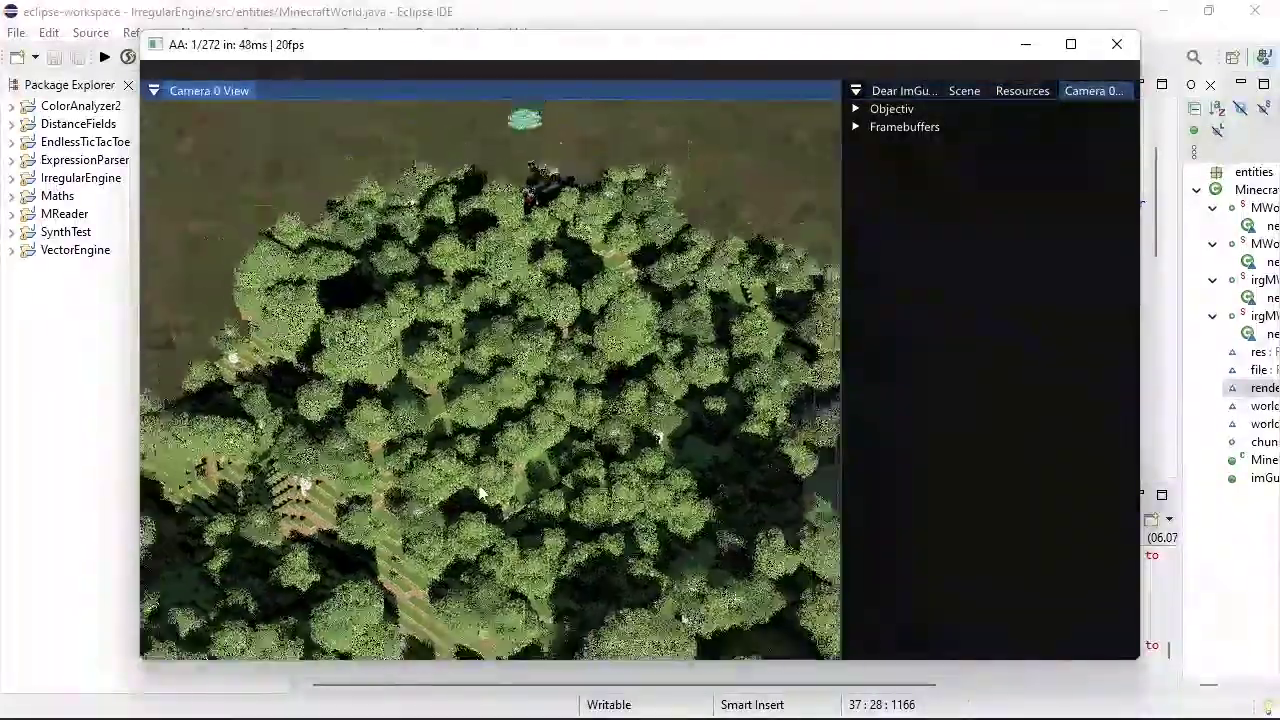
scroll(480, 488, down, 3)
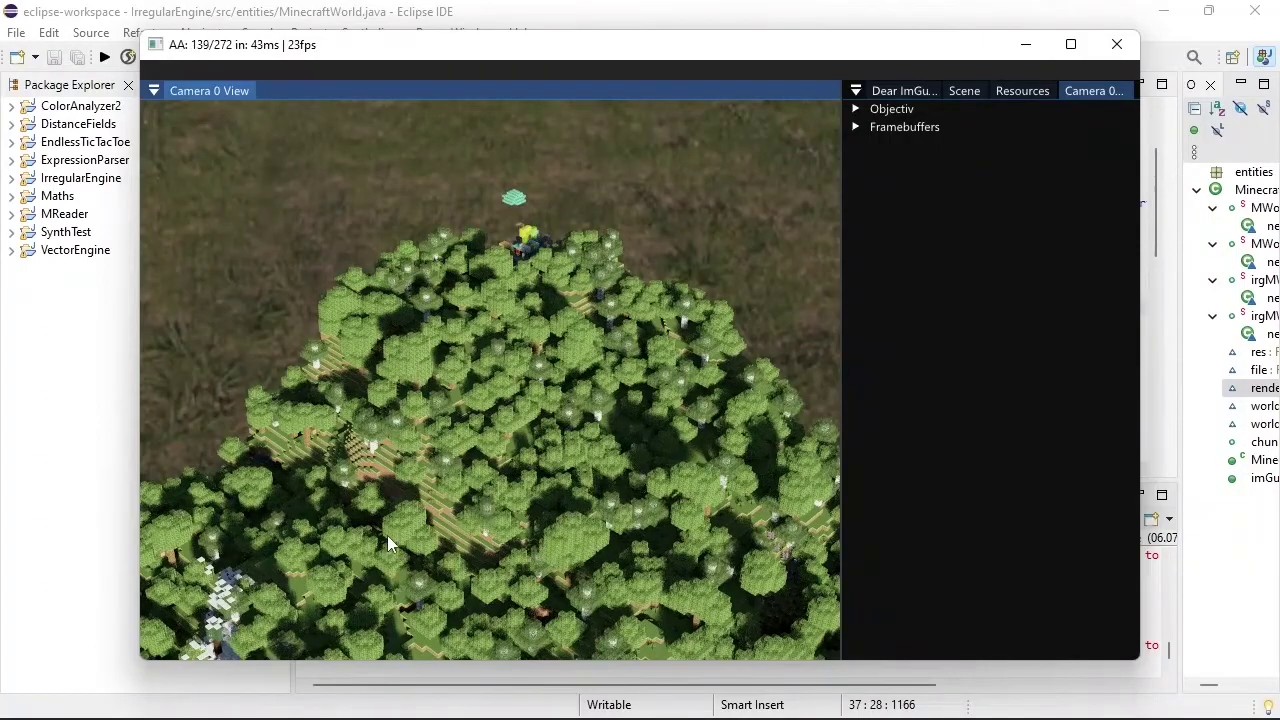
drag(387, 535, 471, 426)
click(1071, 45)
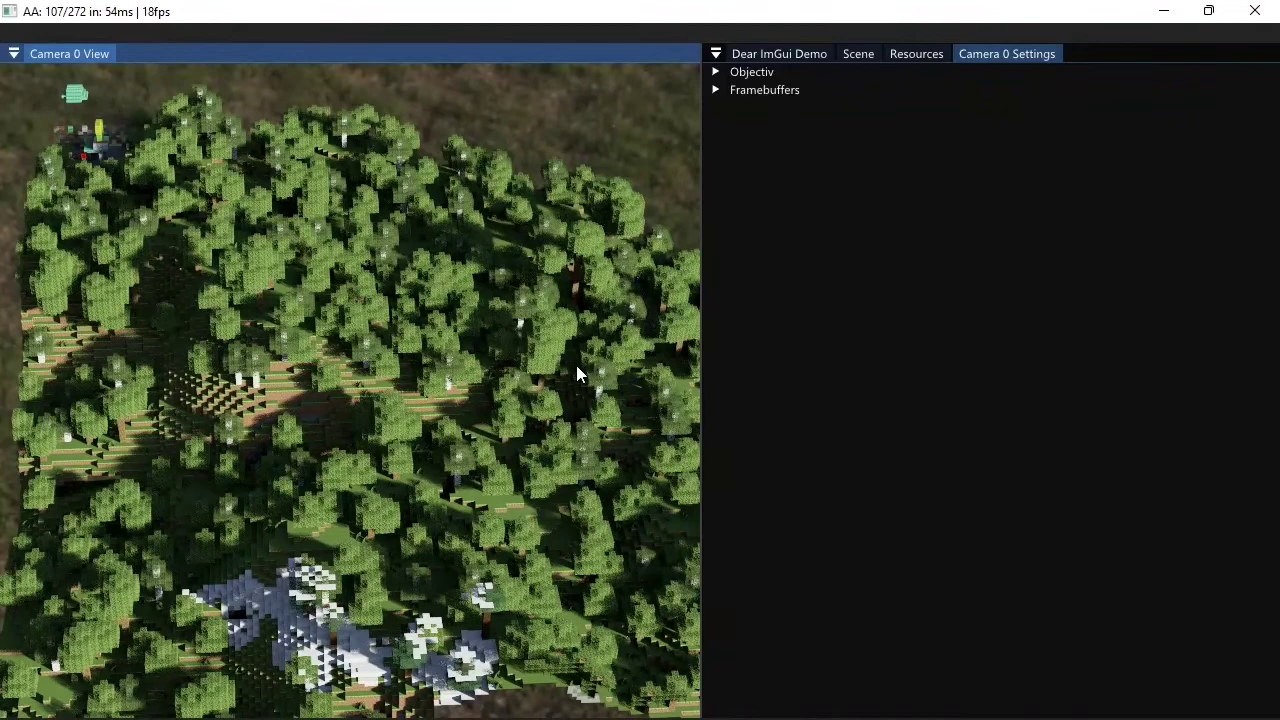
- Turn off irgShadows in the scene settings and examine the forest terrain without shadows
click(858, 54)
click(712, 95)
drag(420, 440, 449, 477)
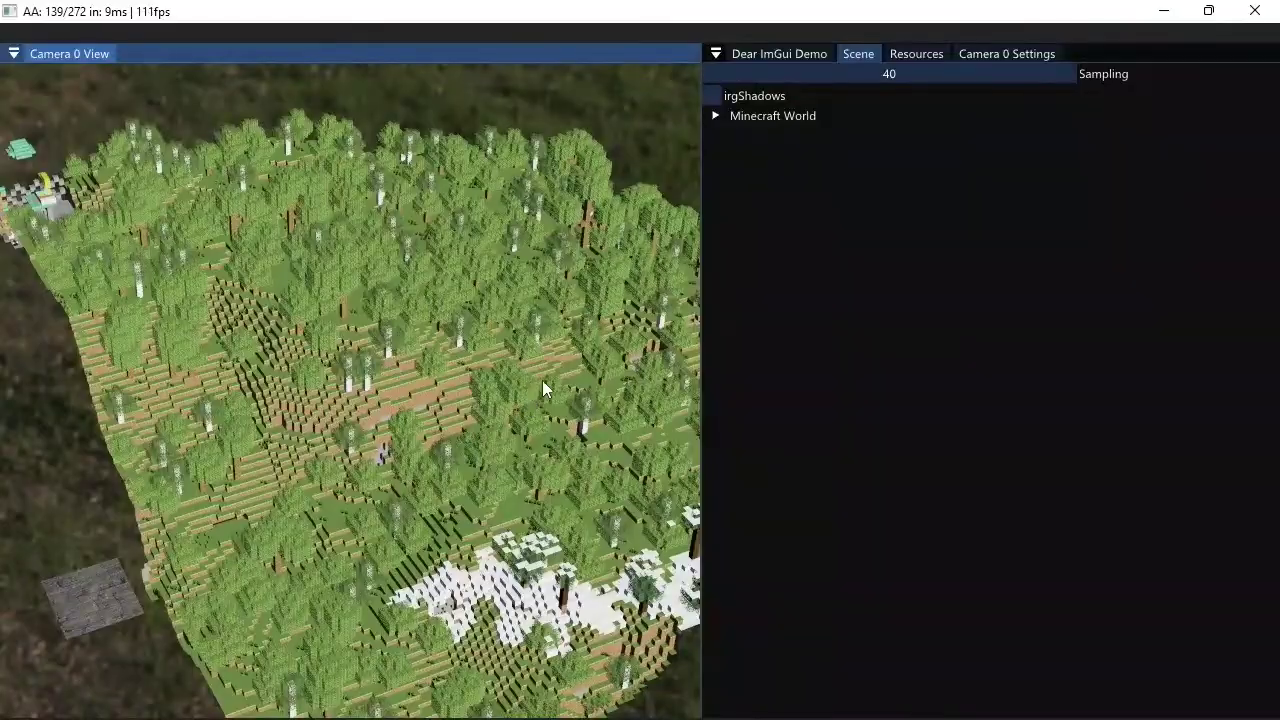
drag(542, 388, 458, 362)
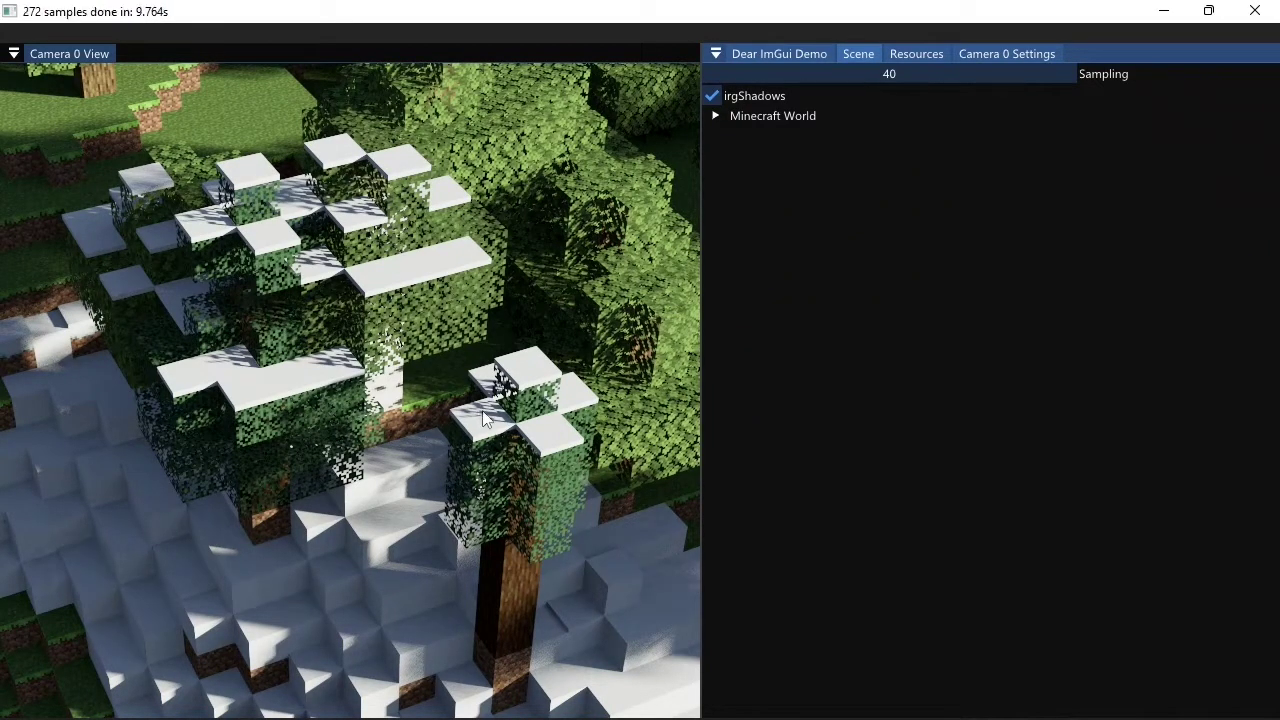
- Examine the shadows on the leaves and snow-covered trees up close
scroll(501, 400, up, 4)
click(536, 403)
key(d)
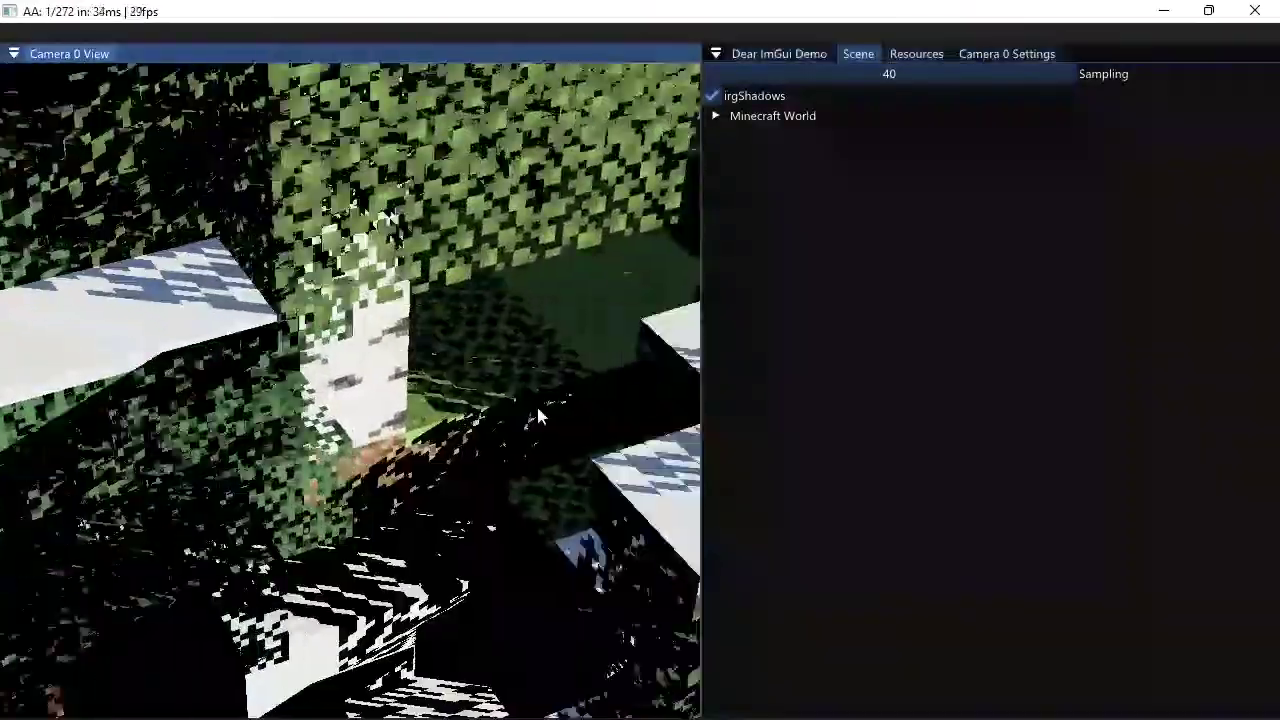
key(a)
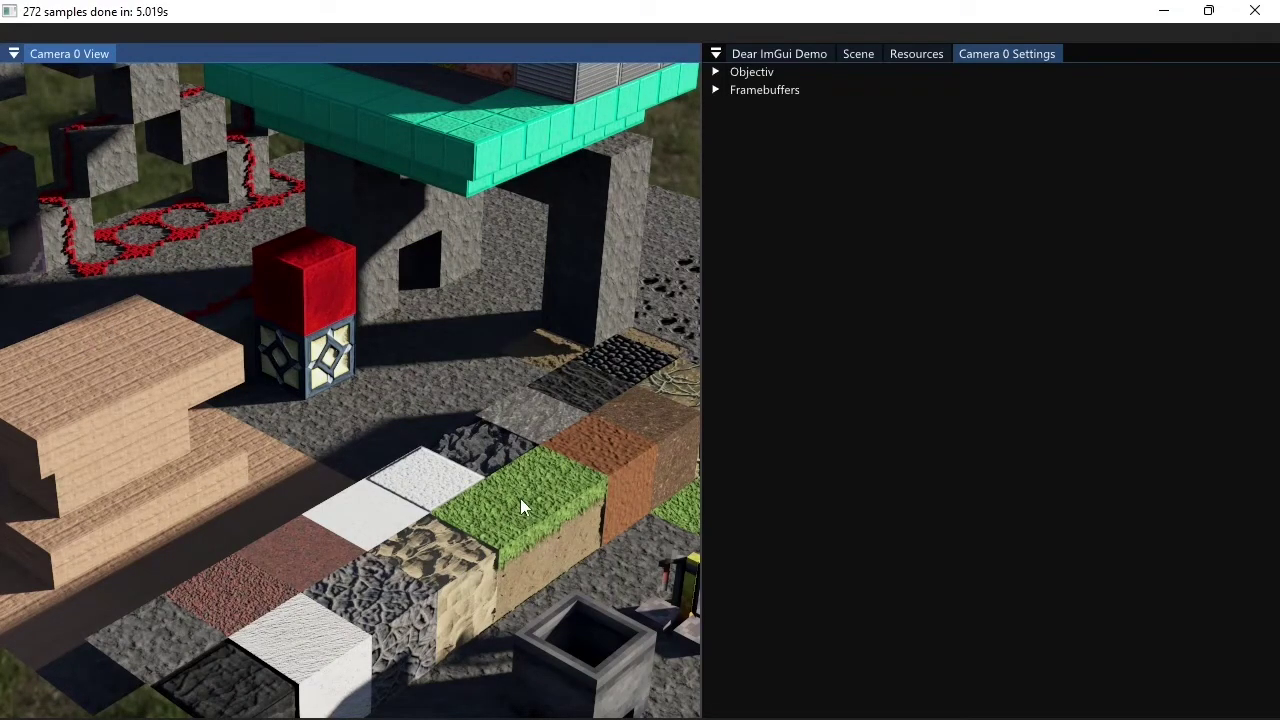
- Examine the detailed block textures around the grass block, cauldron and brewing stand up close
drag(578, 458, 545, 526)
scroll(533, 456, up, 5)
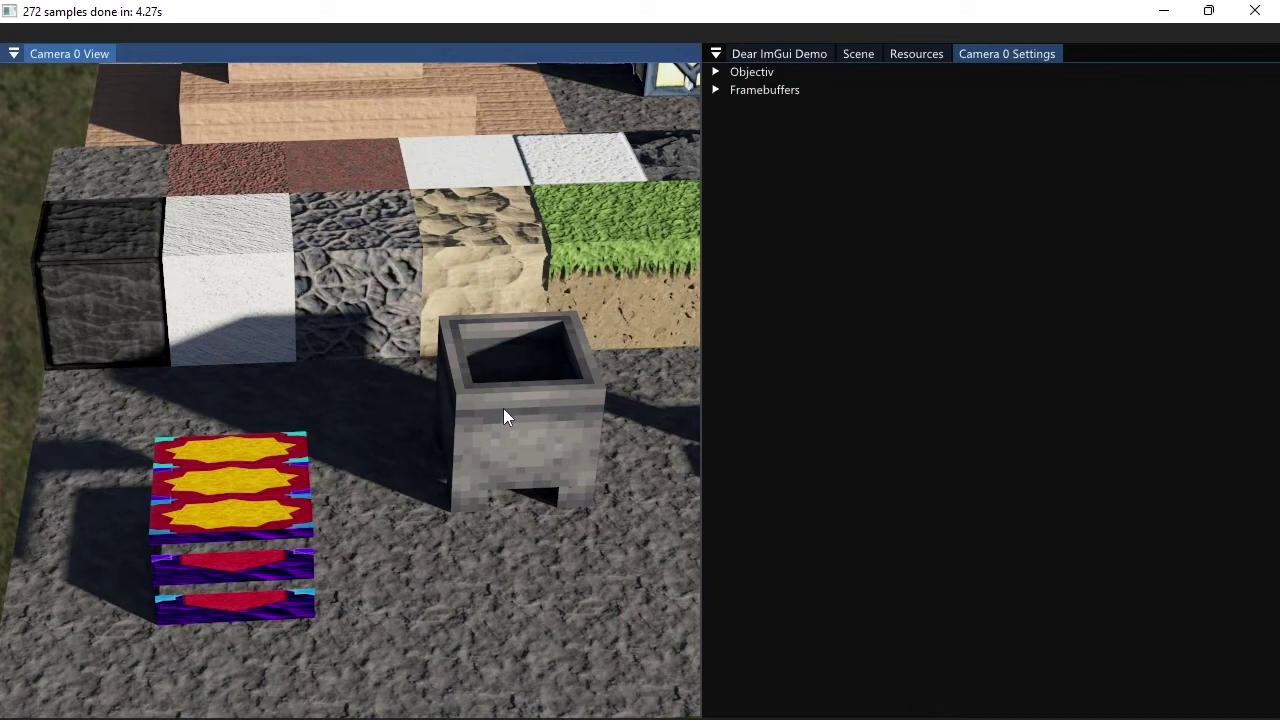
middle_drag(529, 395, 444, 430)
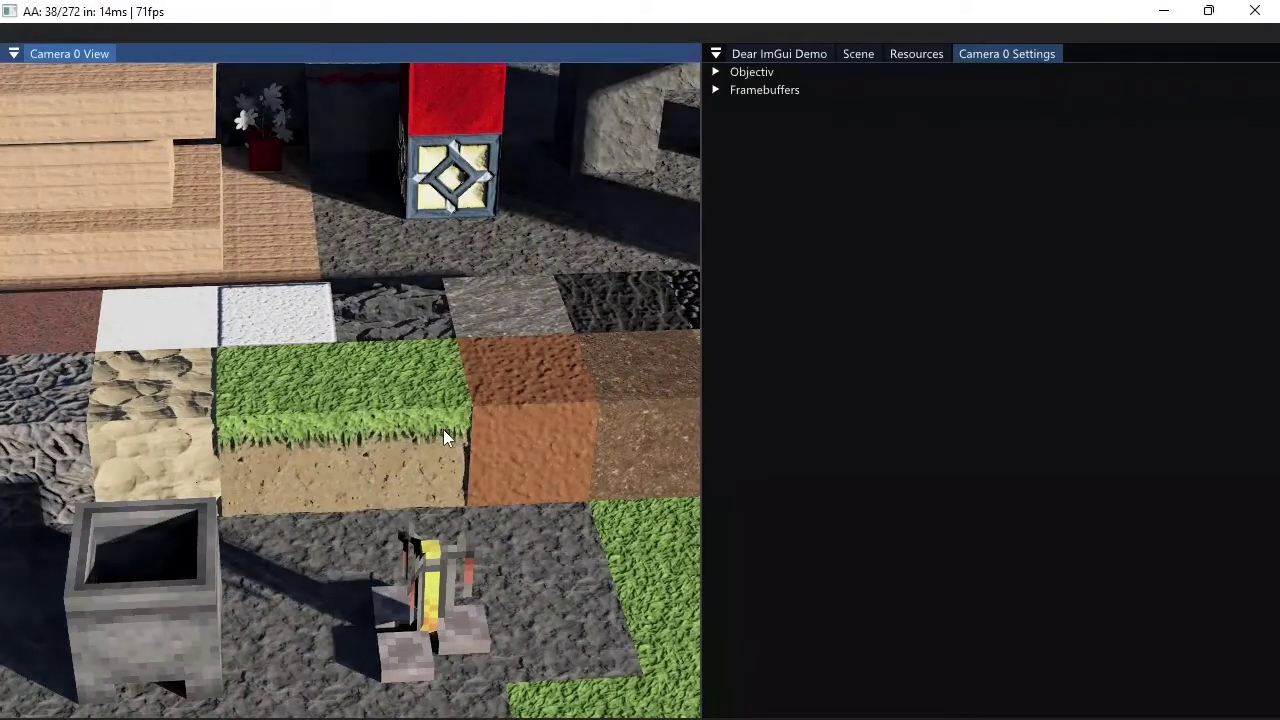